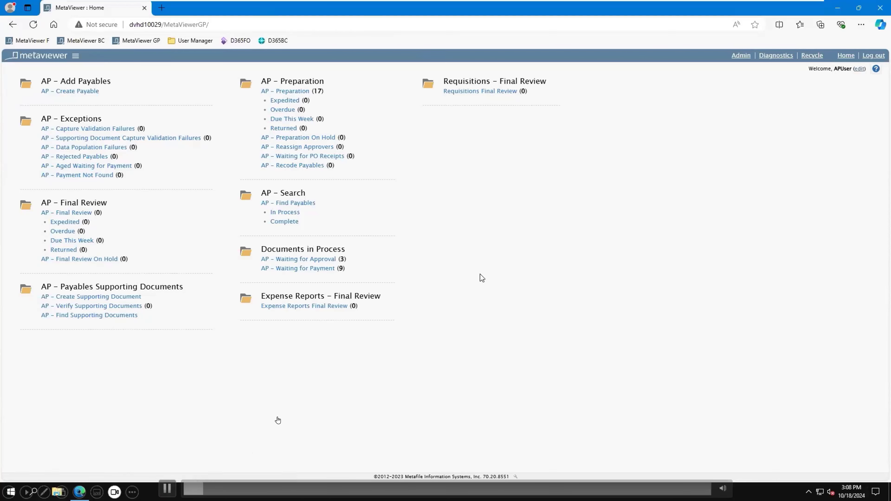
- Open the Metro Business Equipment invoice from the list of payables waiting for payment
click(277, 417)
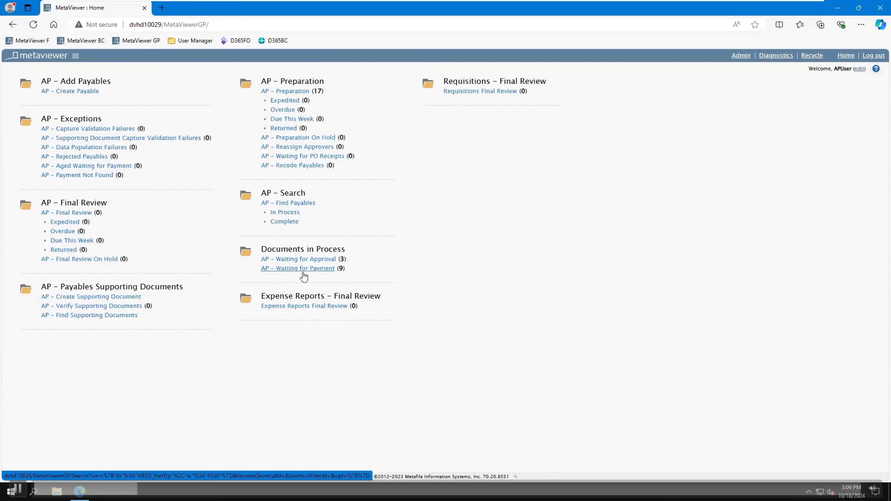
mouse_move(307, 272)
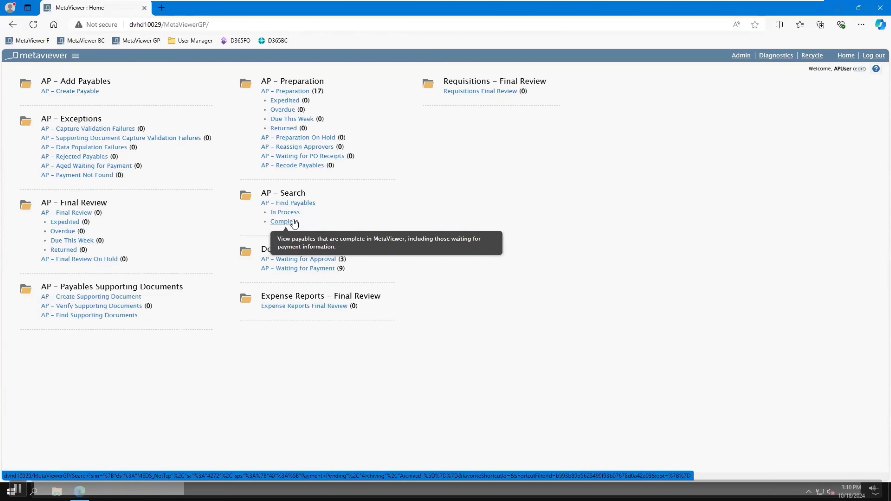
click(309, 268)
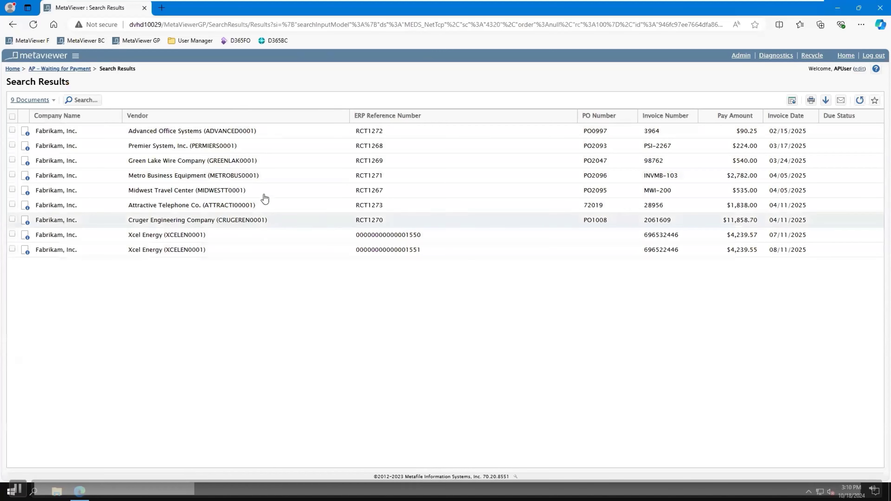
double_click(268, 179)
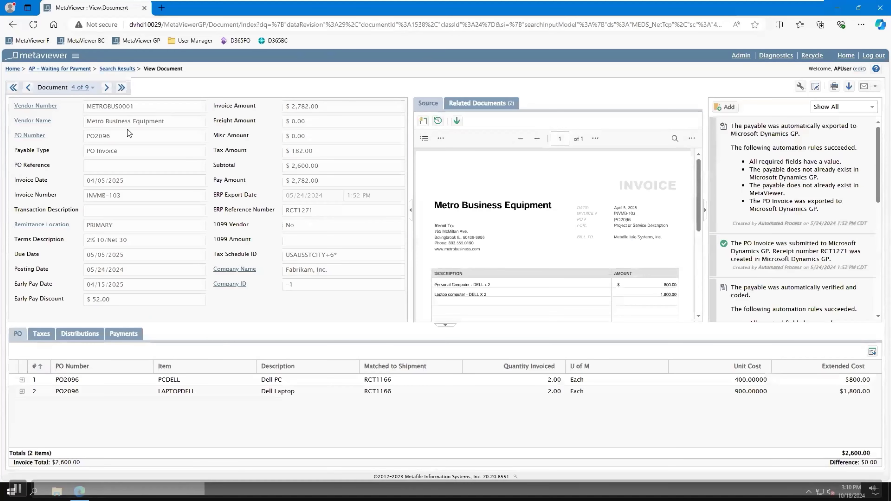
- Examine the invoice's PO number, automation history and payment details
double_click(89, 137)
scroll(878, 130, down, 5)
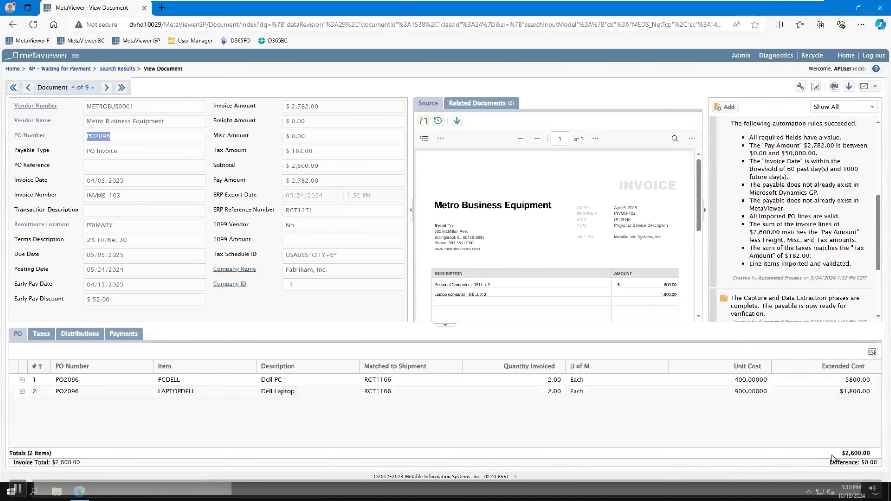
click(158, 336)
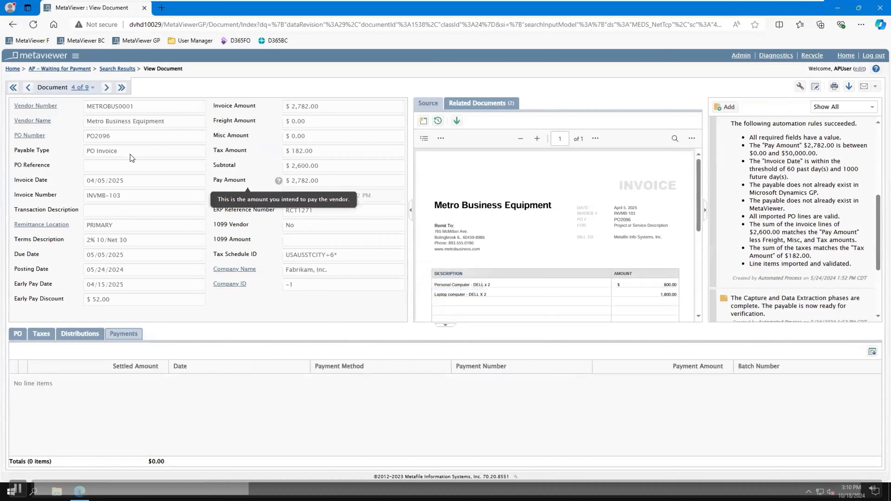
- Open the $219.00 Premier System invoice from the AP preparation queue and advance it to PO reconciliation
click(65, 56)
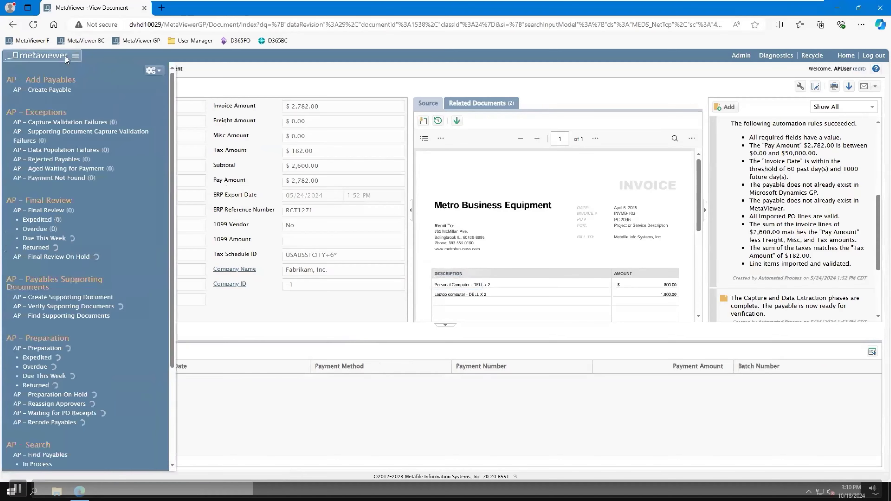
click(48, 348)
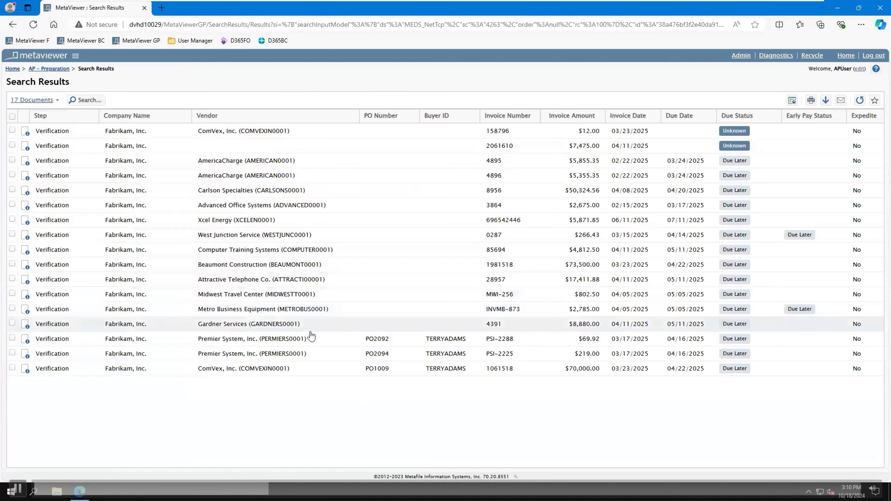
double_click(310, 354)
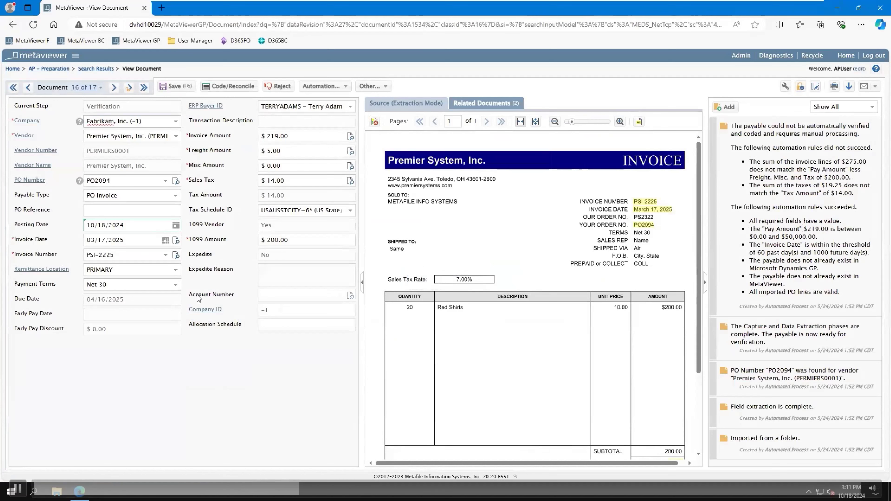
click(245, 91)
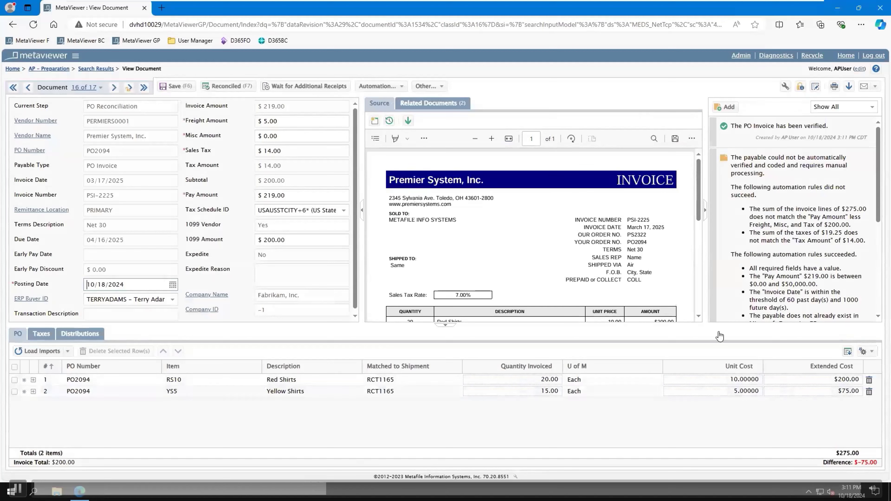
- Compare the PO lines with the invoice image and delete the Yellow Shirts line
scroll(396, 251, down, 3)
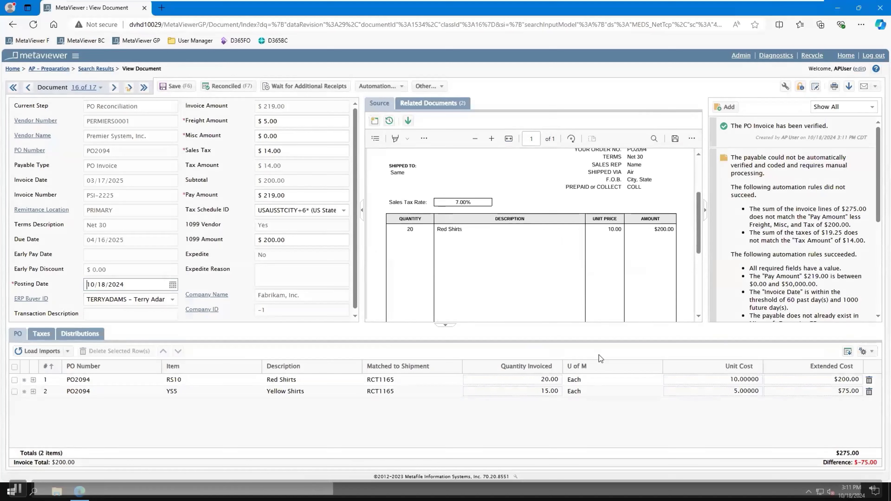
click(869, 391)
click(433, 433)
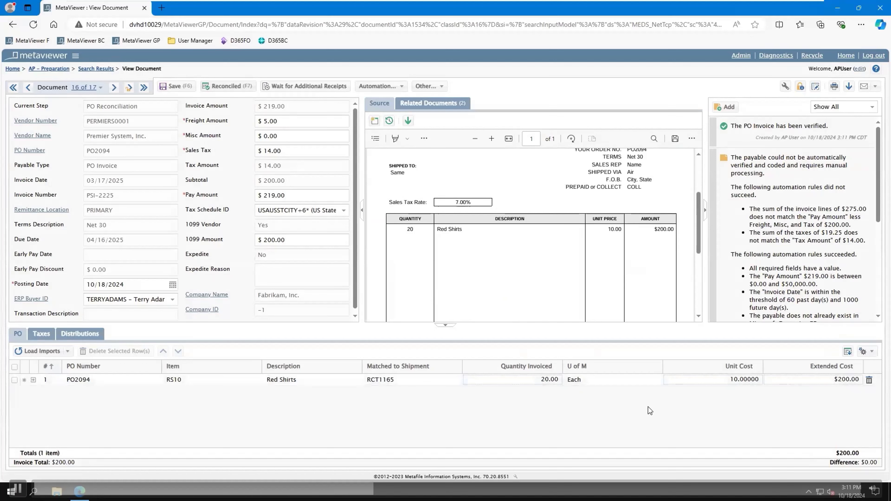
- Check the Red Shirts line's quantity and unit cost, and mark the invoice as reconciled
click(550, 379)
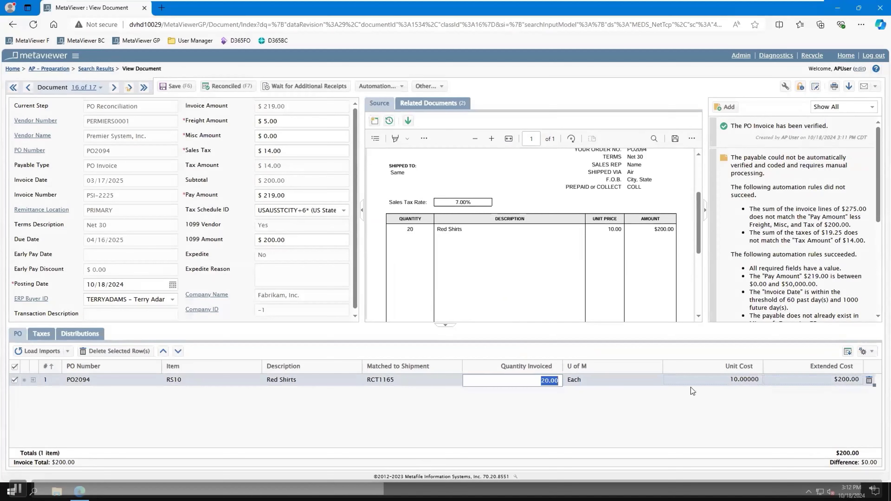
click(754, 380)
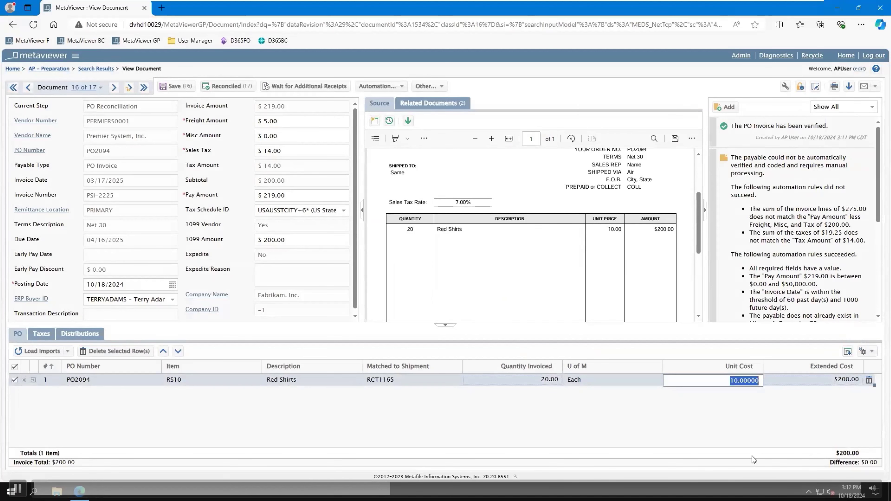
click(671, 428)
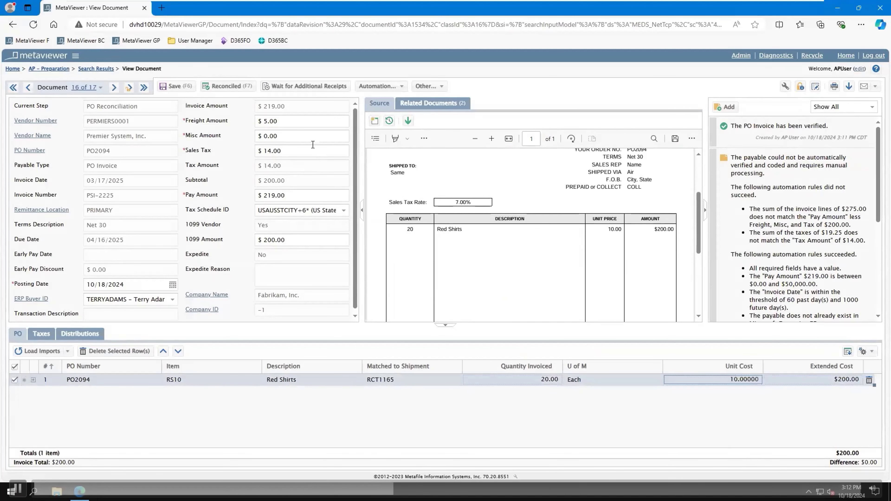
click(246, 91)
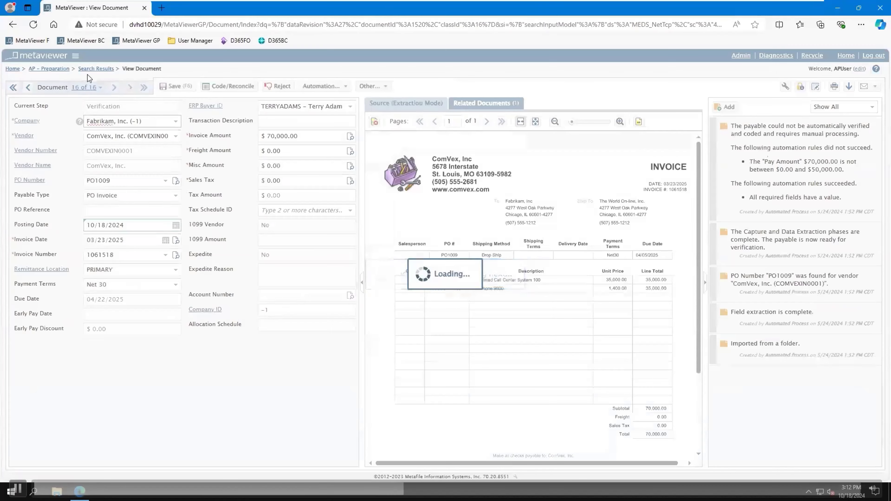
- Open the Computer Training Systems invoice from the document list, check its totals and advance it to GL coding
click(81, 87)
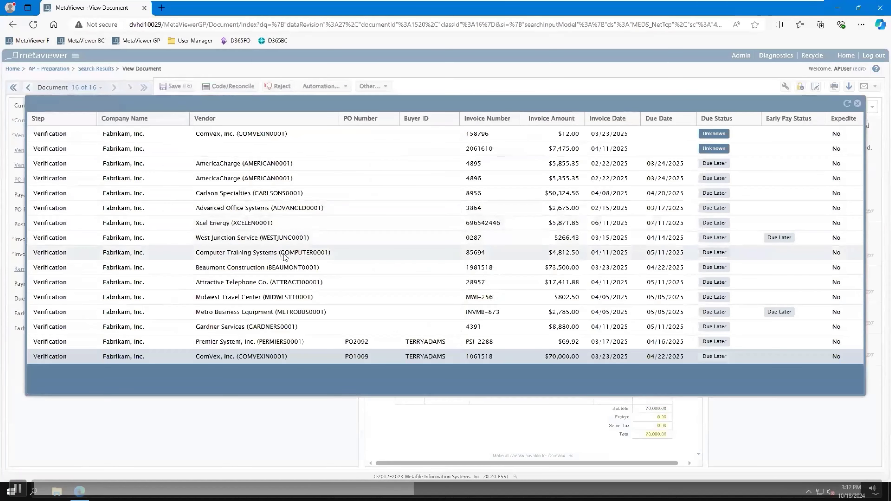
click(284, 254)
click(439, 304)
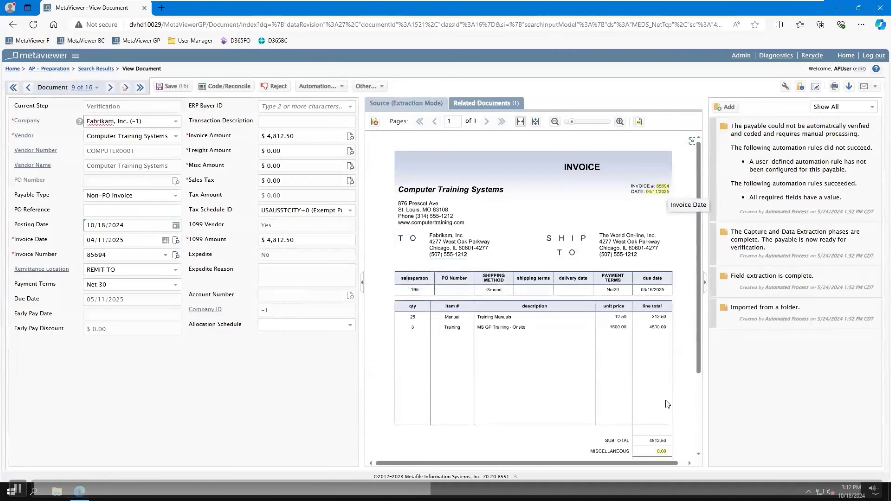
scroll(667, 404, down, 3)
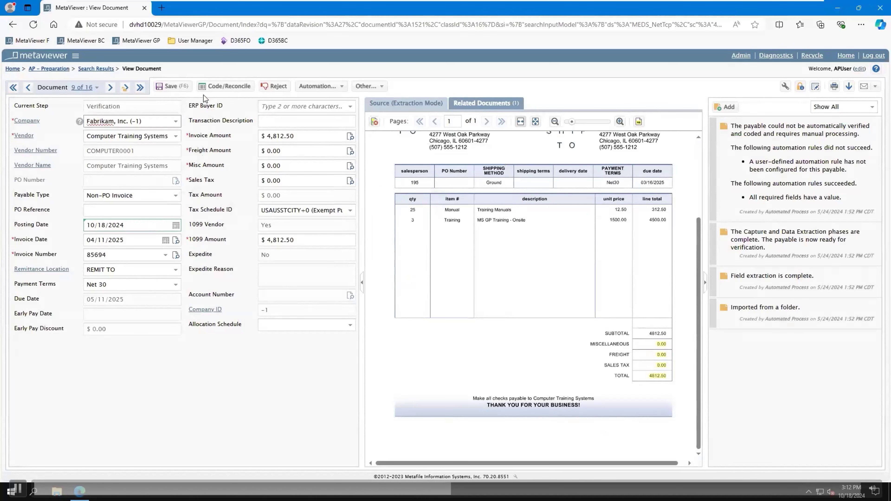
click(215, 87)
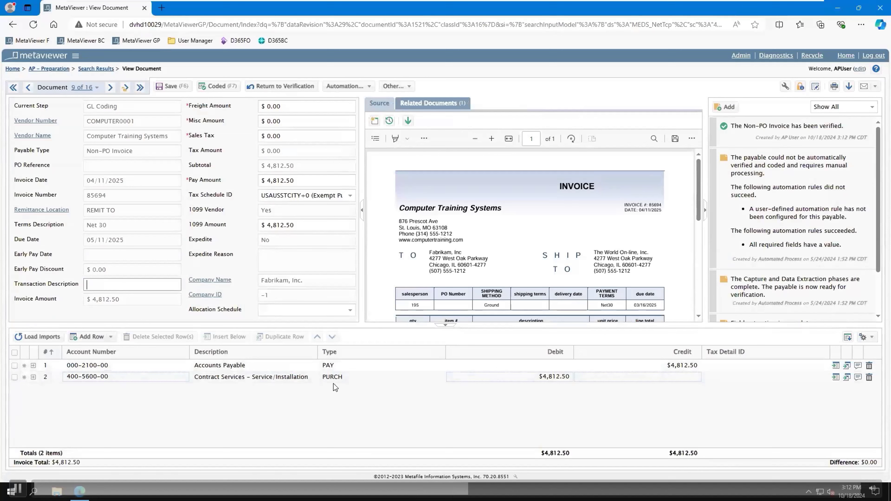
- Search the GL accounts of the purchase line for "500" and "cogs", and leave the list without picking an account
click(123, 377)
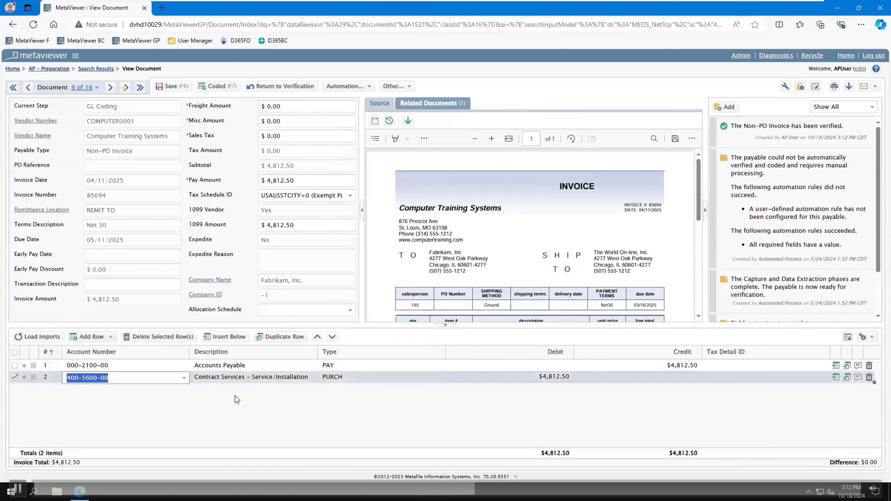
text(50)
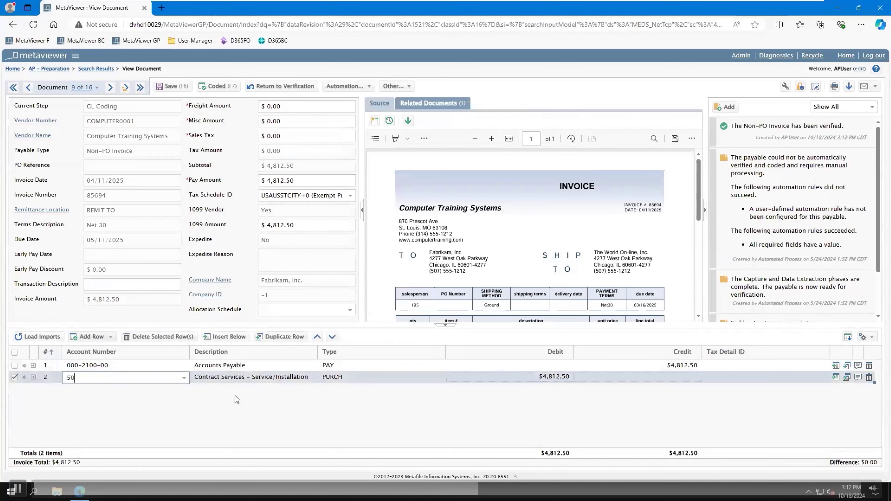
text(0)
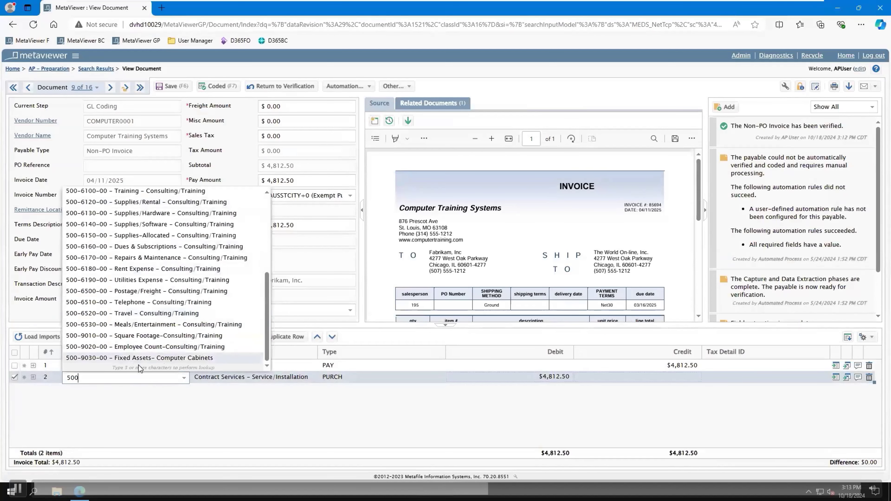
key(BackSpace)
key(BackSpace)
key(BackSpace)
text(cogs)
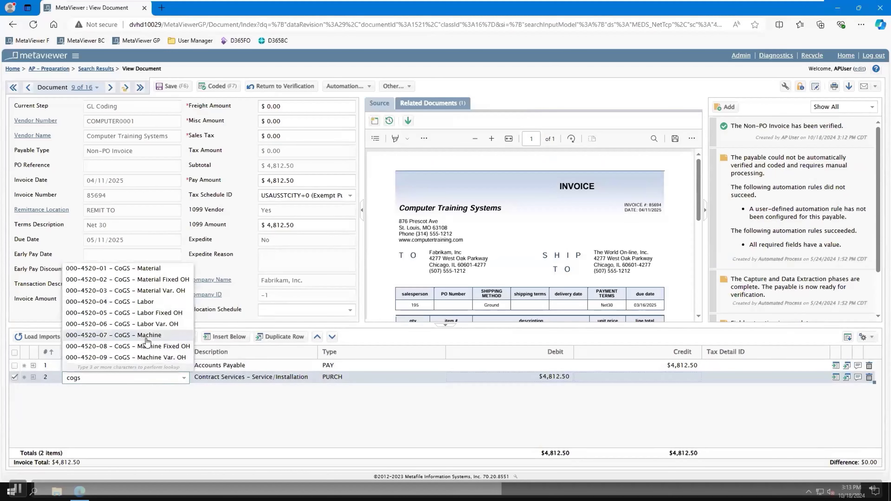
click(266, 417)
click(268, 378)
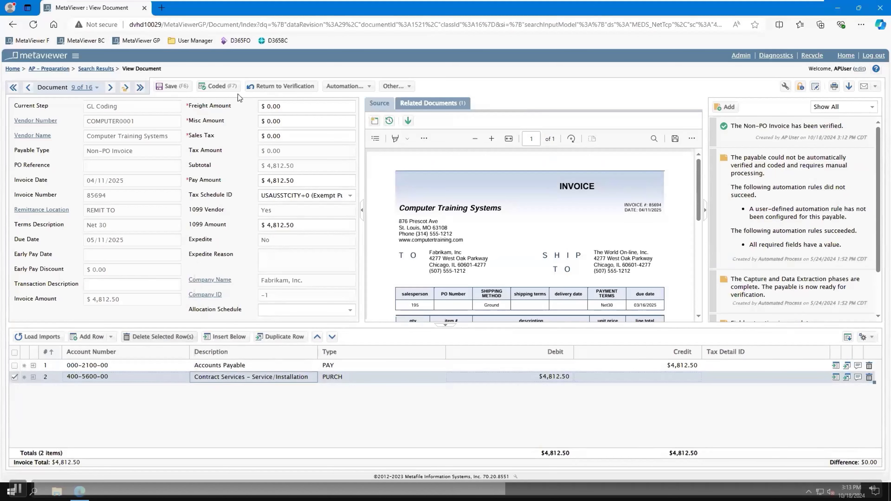
- Mark the invoice as coded and send it for approval with Department 100 as Approver 1
click(218, 86)
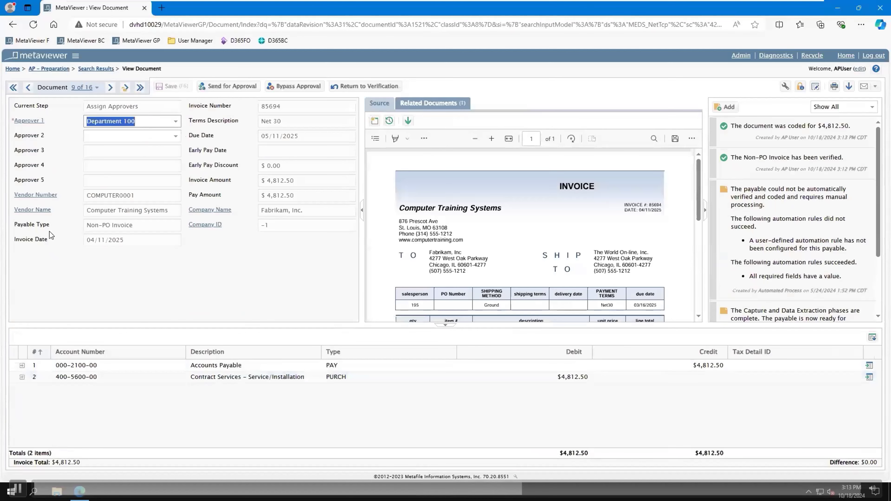
click(176, 121)
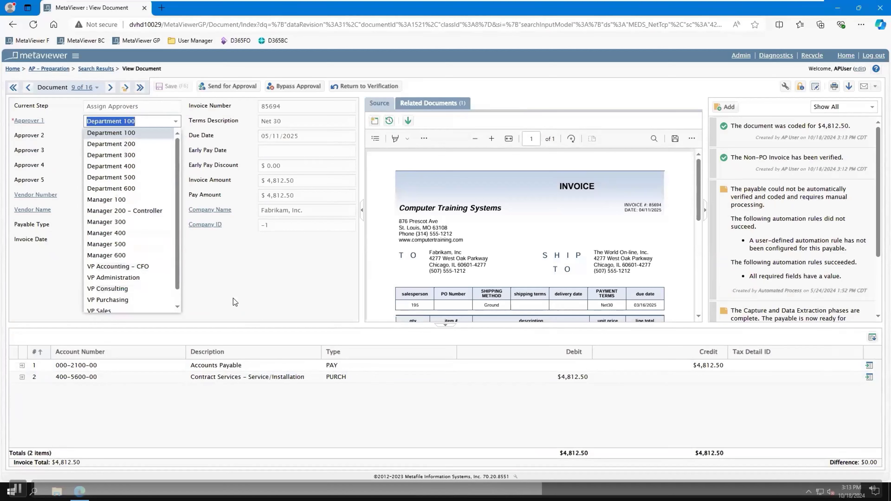
click(157, 130)
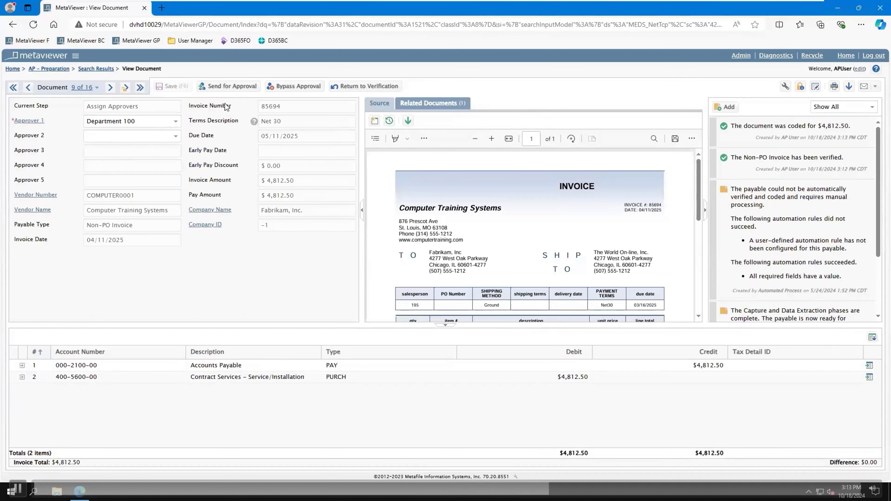
click(232, 87)
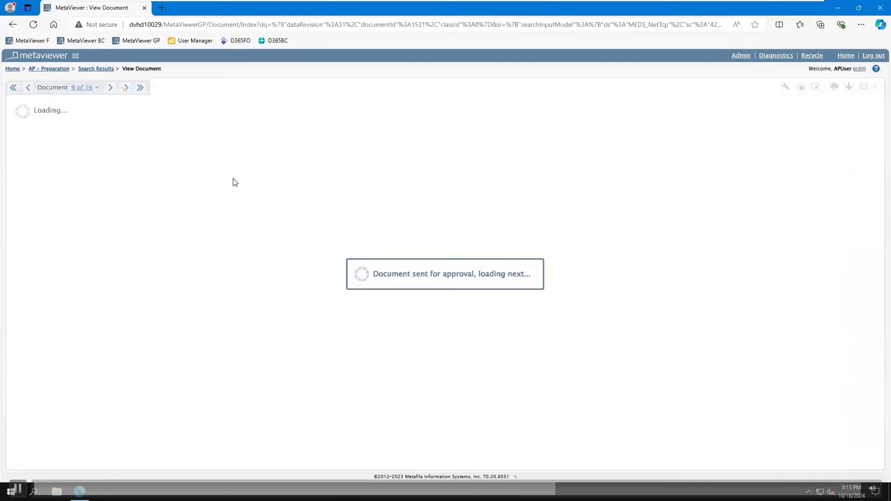
- Open the Email Client, enlarge its window to read the approval notification, and close it
key(super)
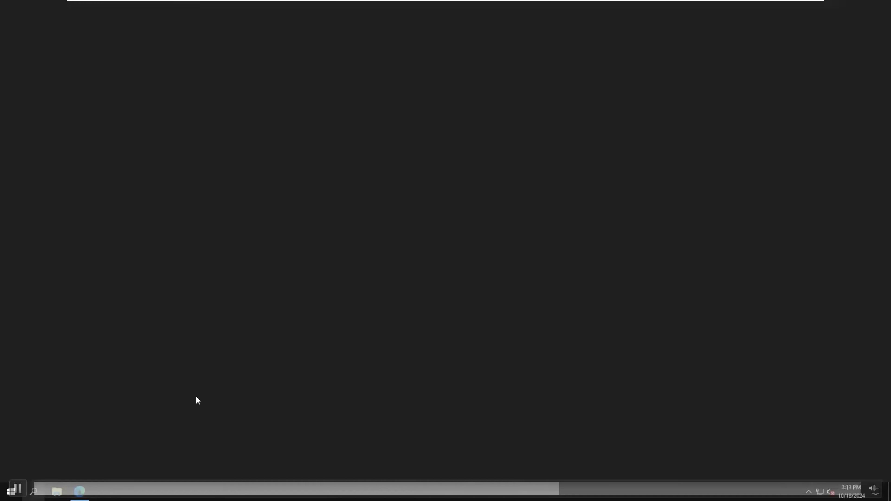
click(585, 243)
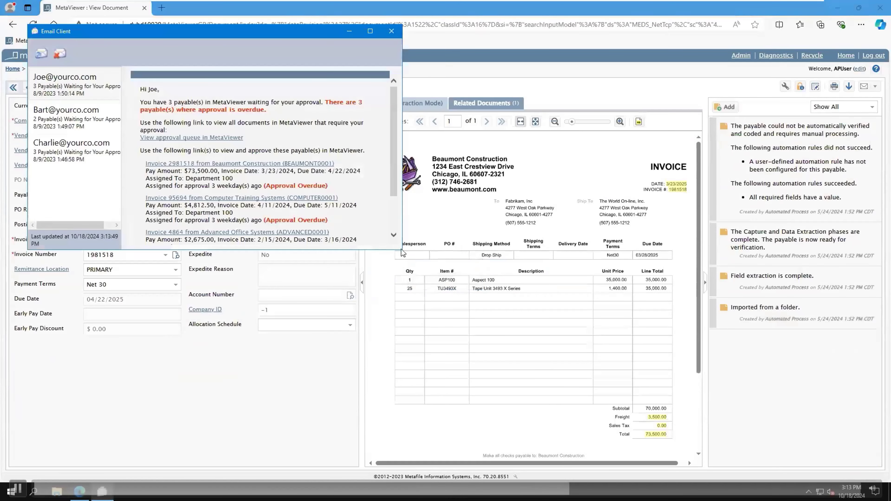
drag(399, 251, 478, 339)
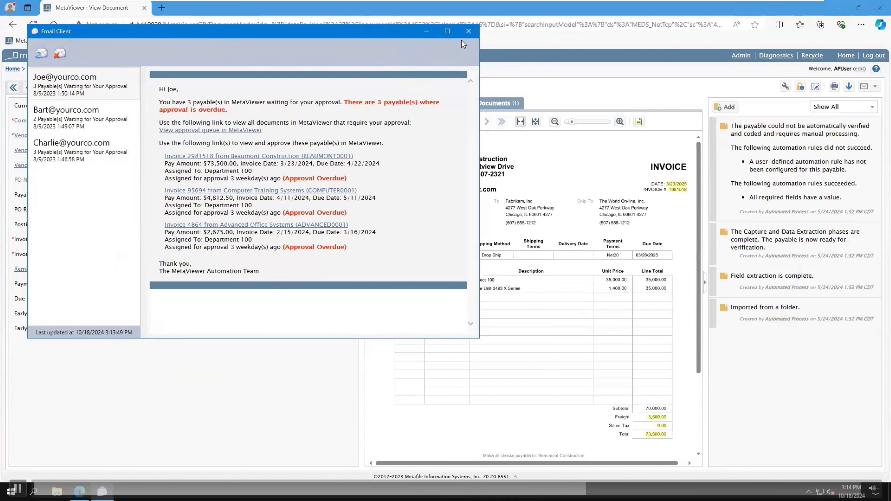
click(468, 30)
- Log out of the AP user account and log in with the approver's saved username and password
click(867, 57)
click(418, 302)
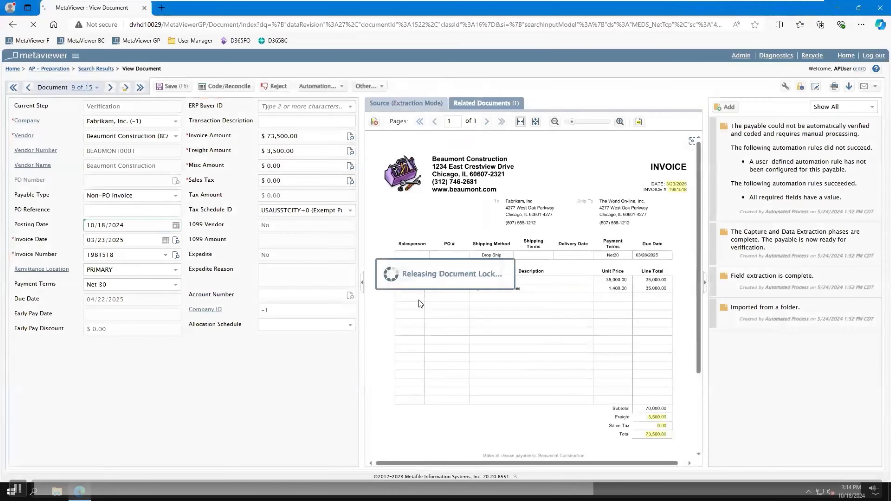
click(451, 135)
click(428, 213)
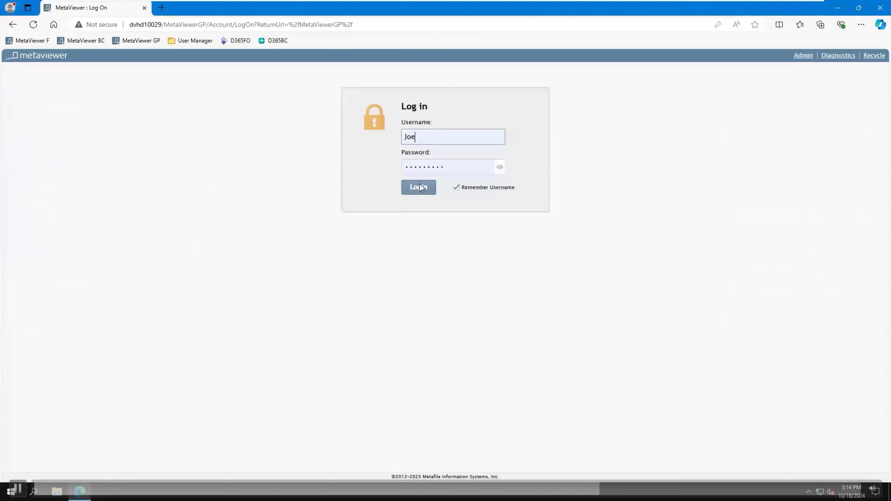
click(420, 184)
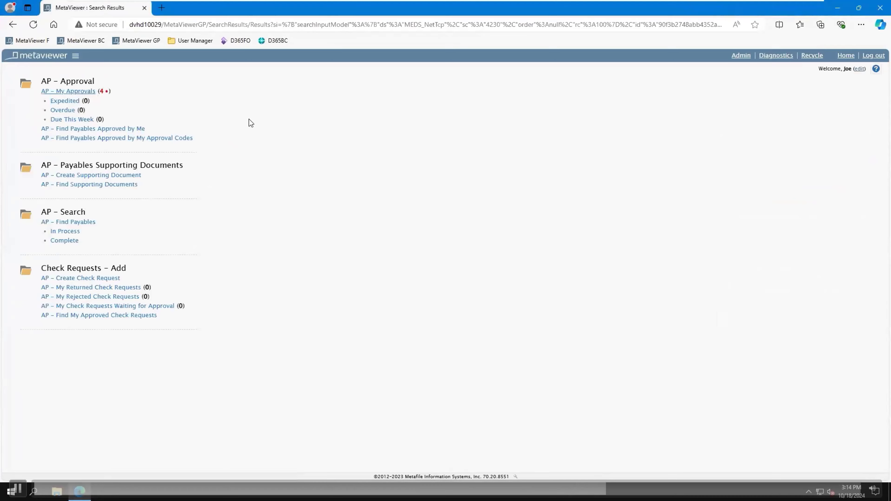
- Open the Computer Training Systems non-PO invoice from My Approvals, review the alternative approval actions, and approve the invoice
click(407, 177)
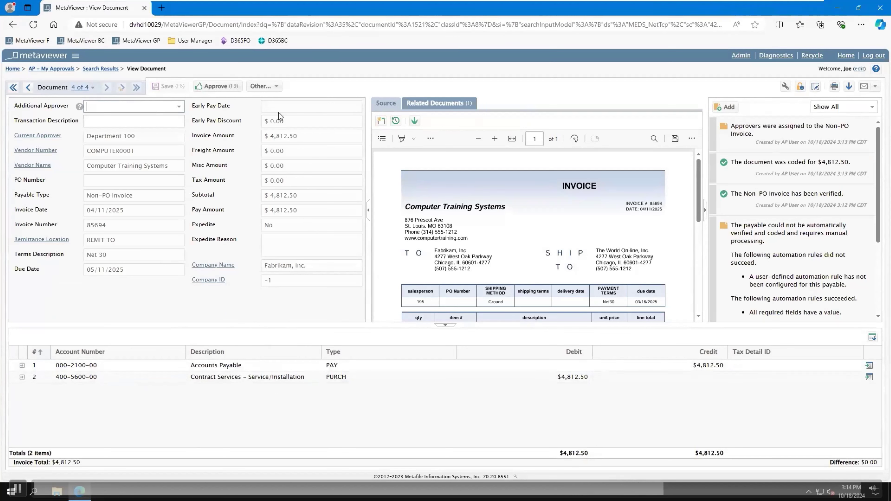
click(273, 90)
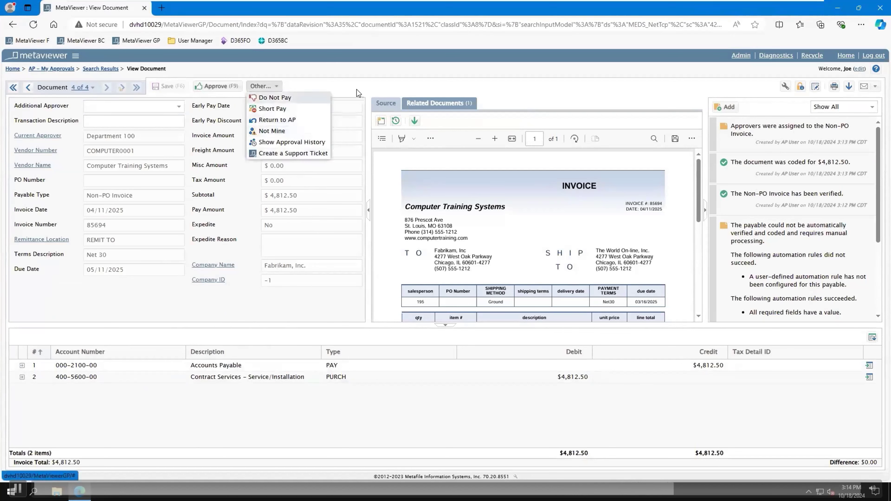
click(434, 85)
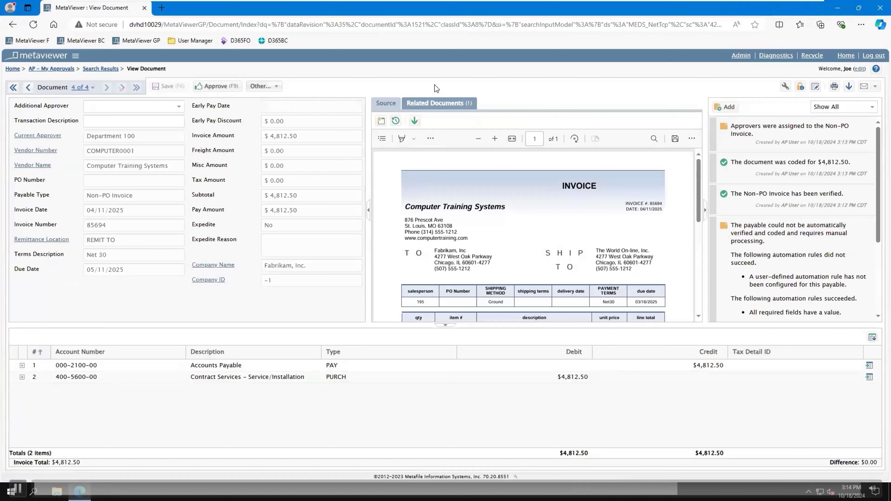
click(224, 88)
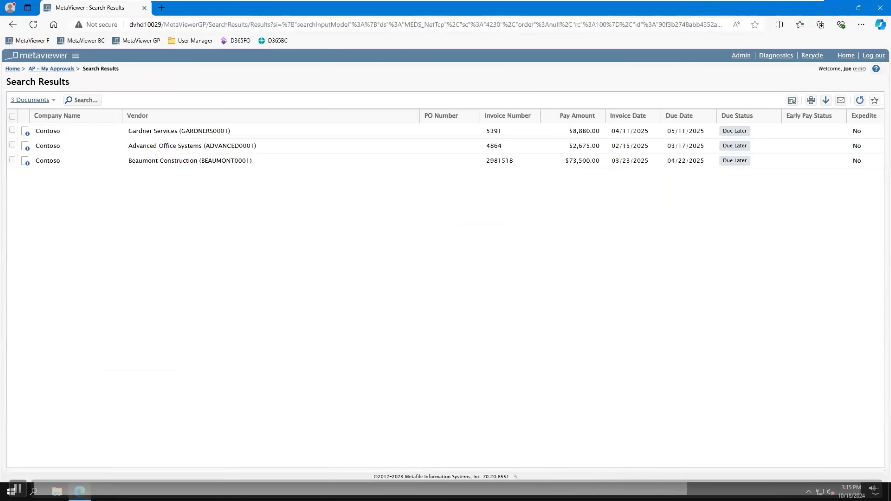
- Log out of the approver account and log back in with the AP user's saved username and password
click(867, 56)
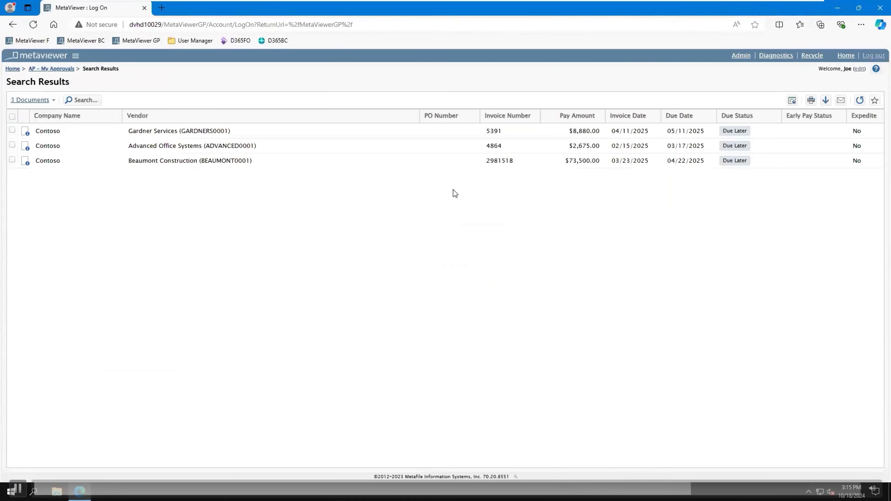
click(433, 136)
click(418, 185)
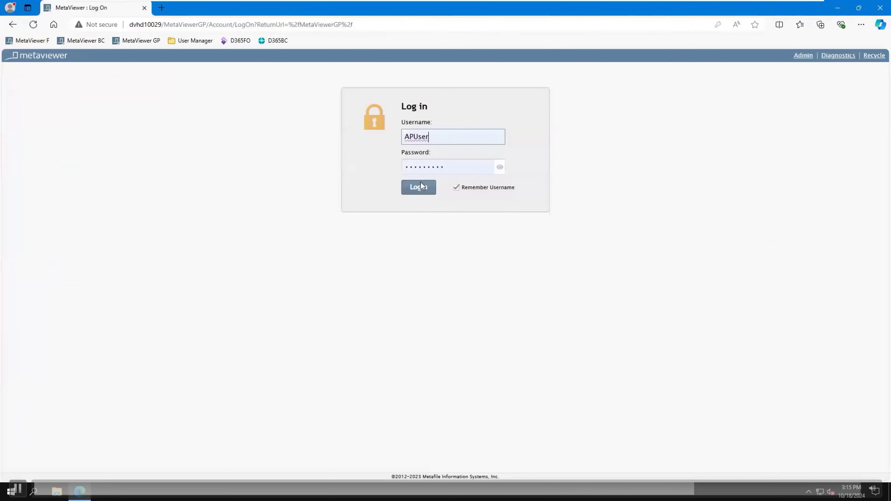
click(419, 186)
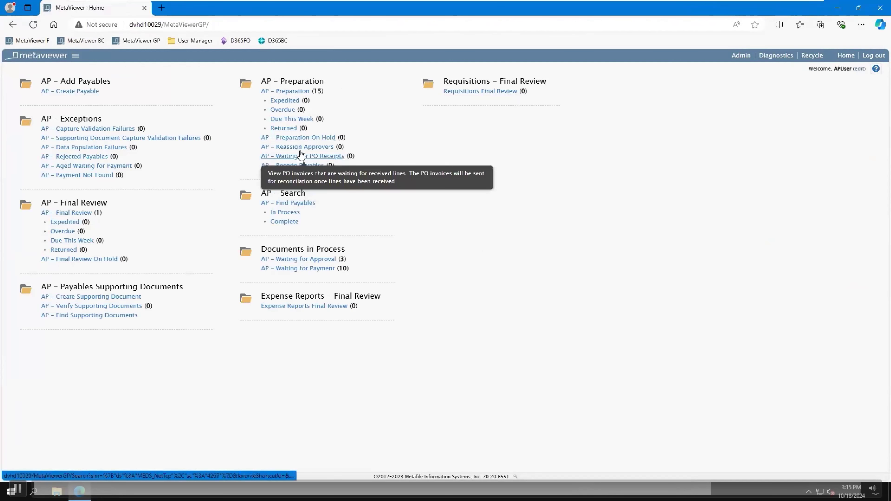
- Open the Computer Training Systems invoice in AP - Final Review, review its other available actions, and export it to the ERP
click(76, 216)
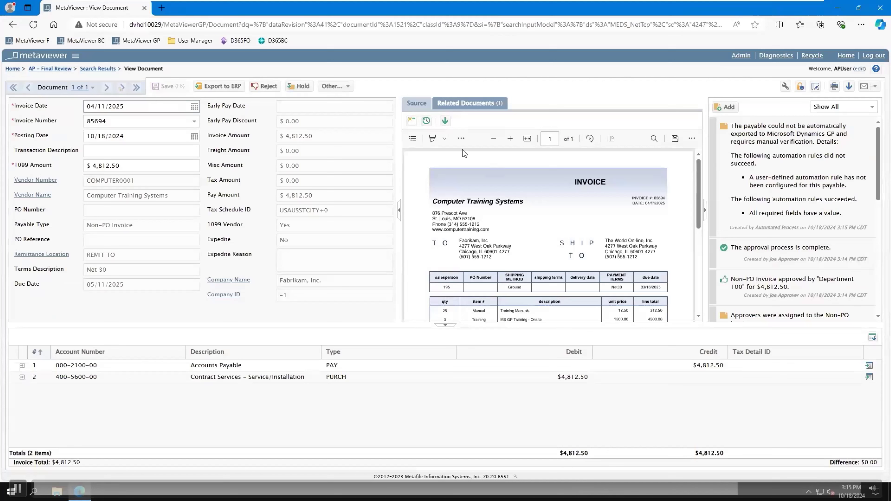
click(332, 88)
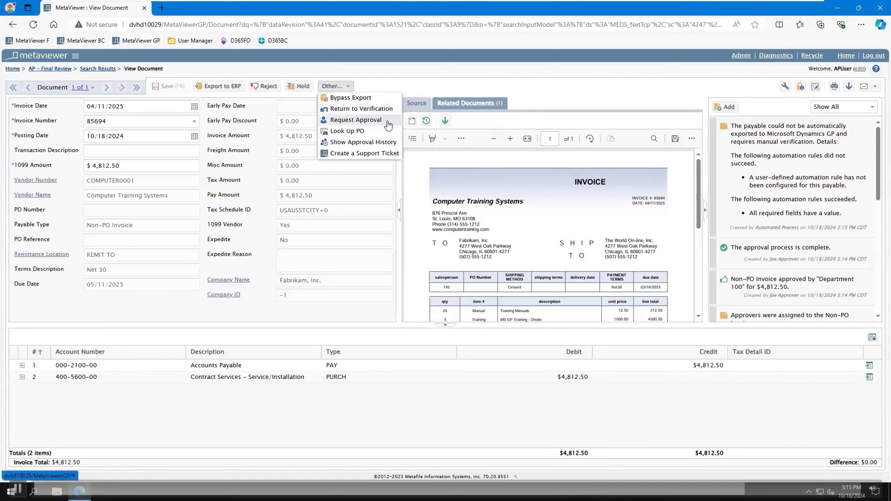
click(590, 93)
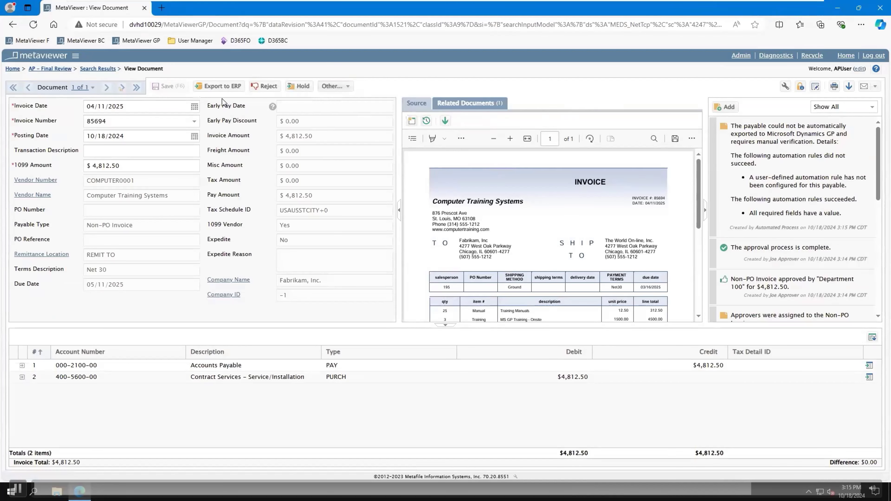
click(218, 89)
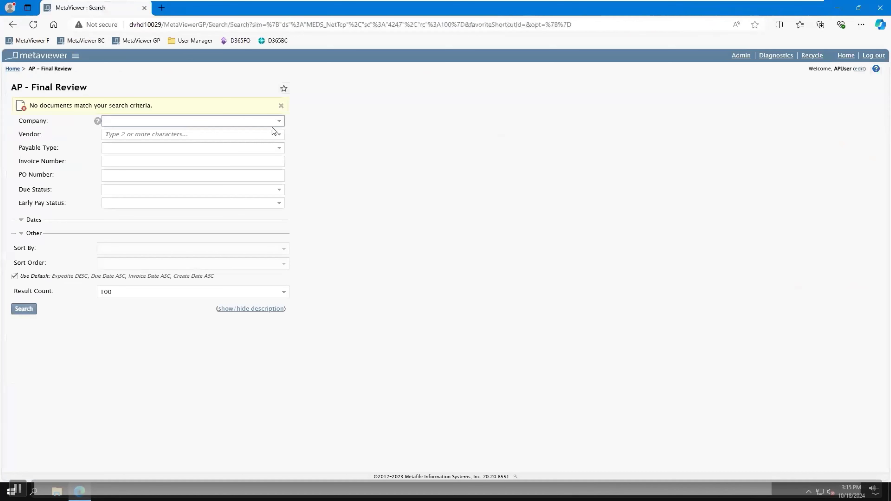
- Return to the home page, open AP - Find Payables, and set the Company criterion to Fabrikam, Inc
click(12, 69)
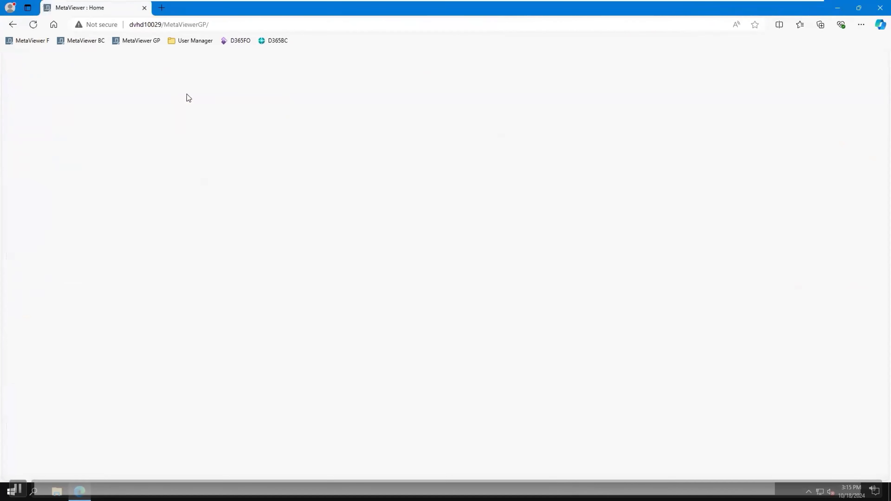
click(299, 203)
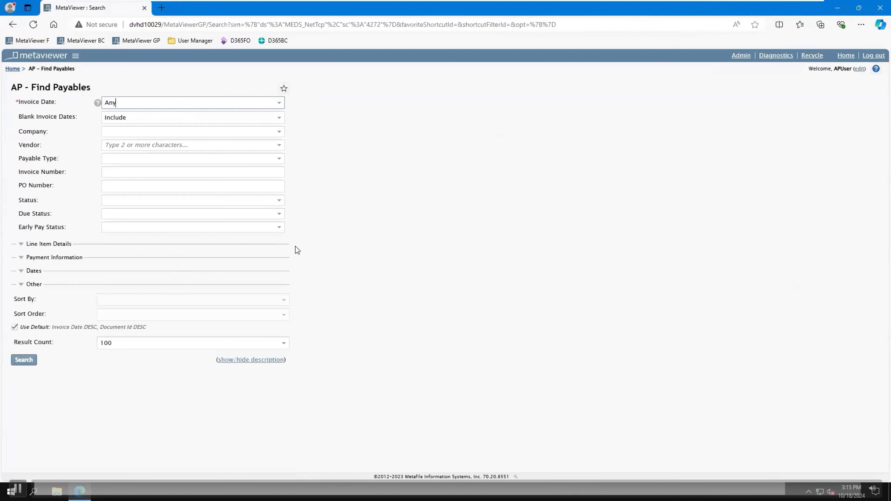
click(276, 134)
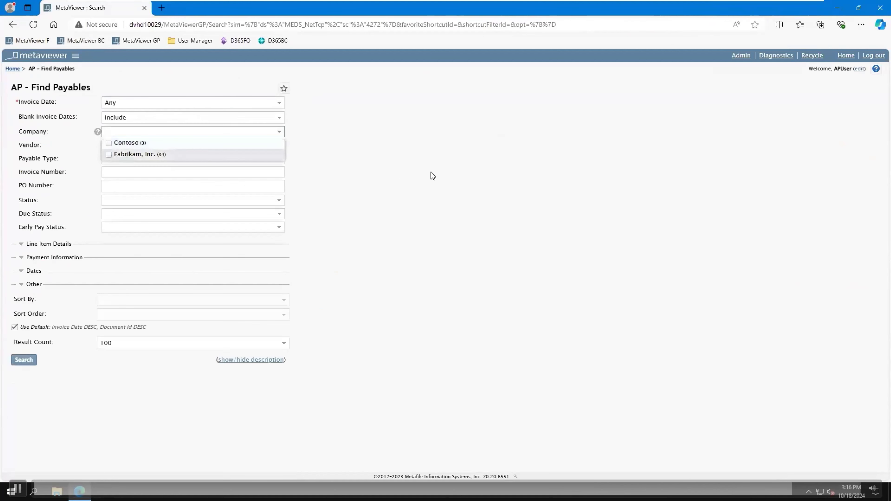
click(110, 155)
click(443, 152)
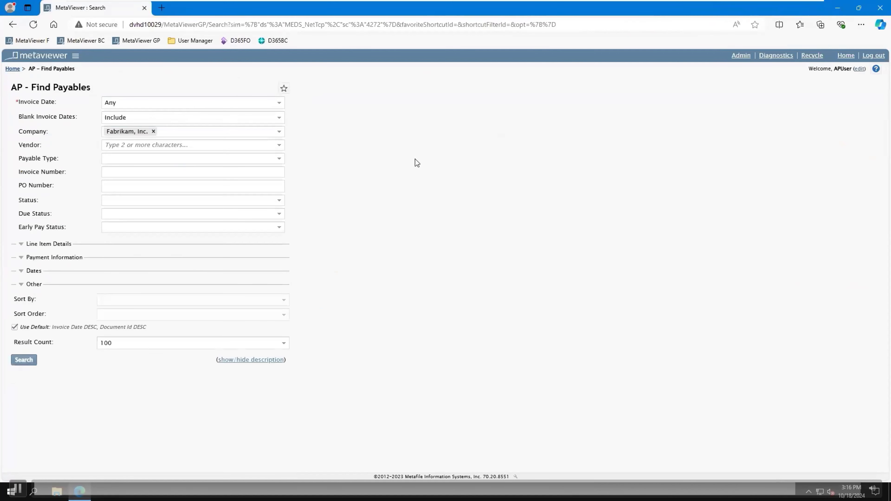
- Limit the payables search to the payable types Non-PO Invoice and PO Invoice
click(279, 160)
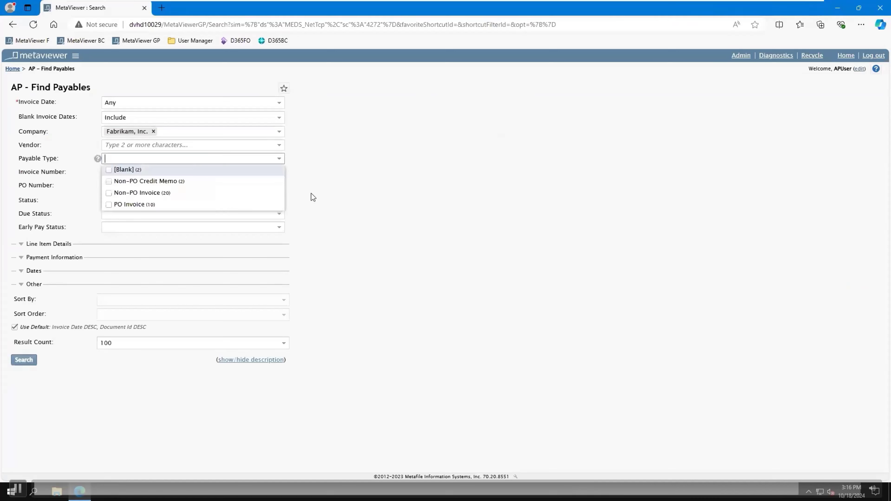
click(125, 194)
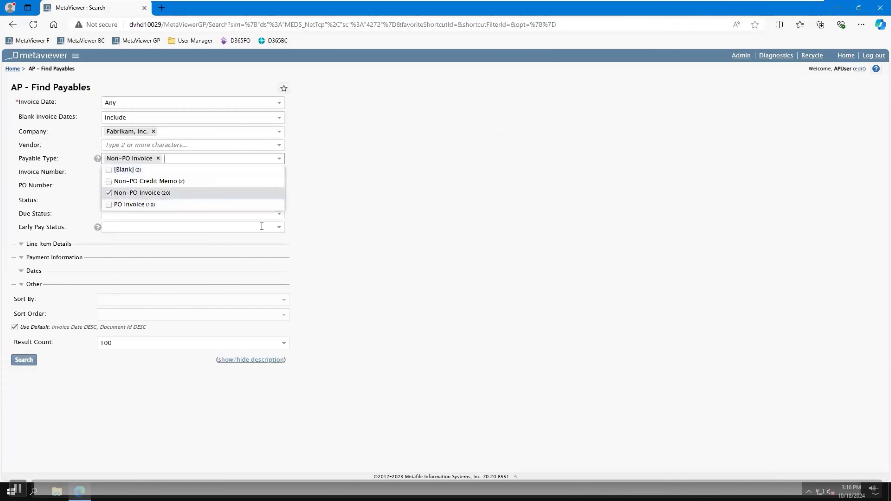
click(138, 207)
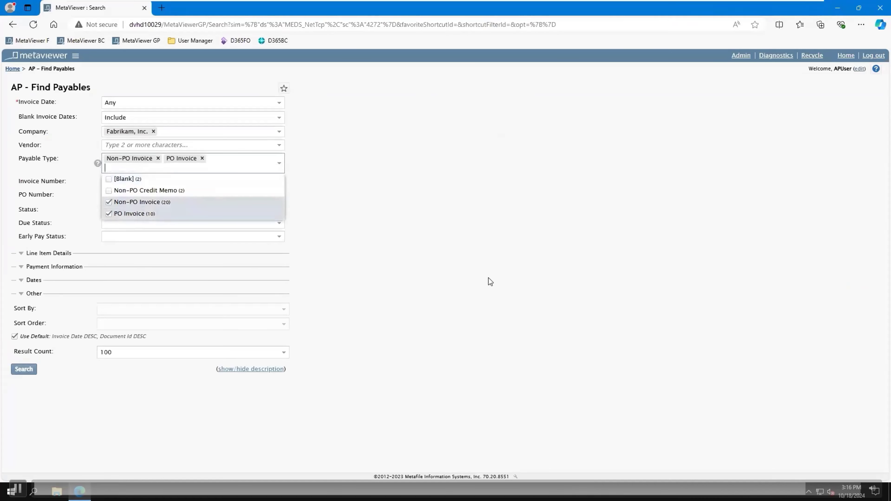
click(303, 194)
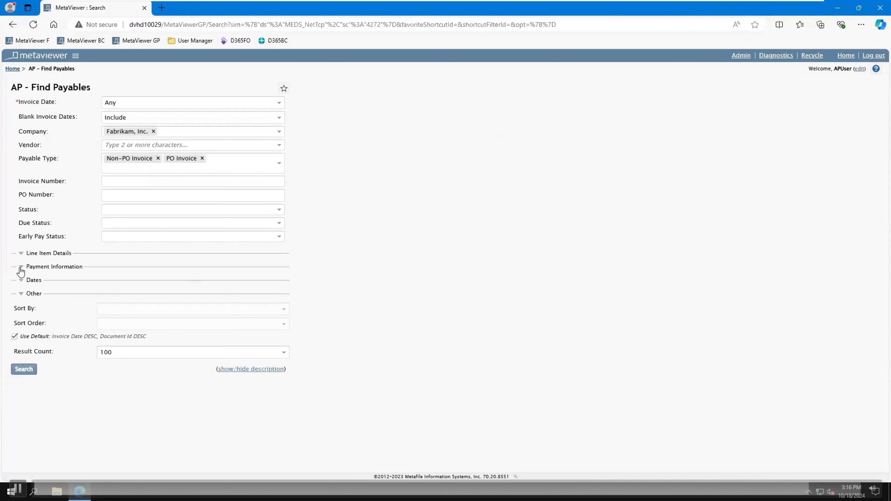
- Expand the Line Item Details, Payment Information and Dates criteria, leave them blank, and run the payables search
click(22, 254)
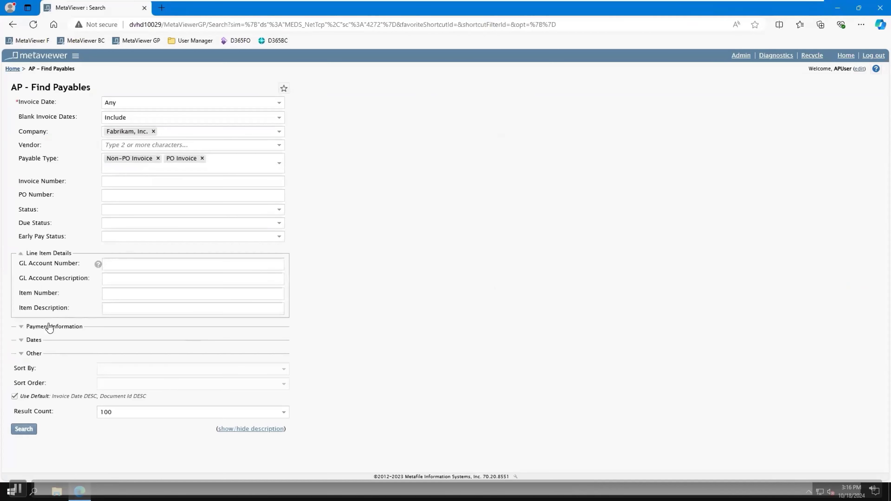
click(21, 327)
click(21, 413)
scroll(359, 317, down, 4)
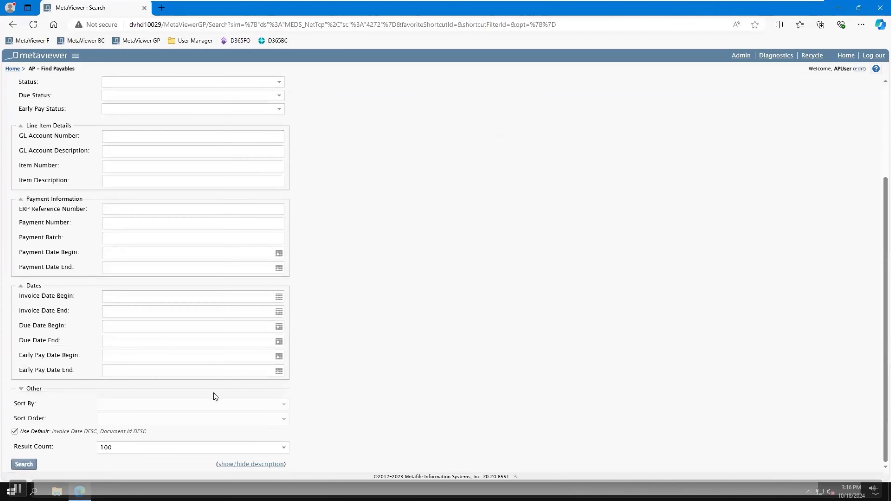
click(24, 464)
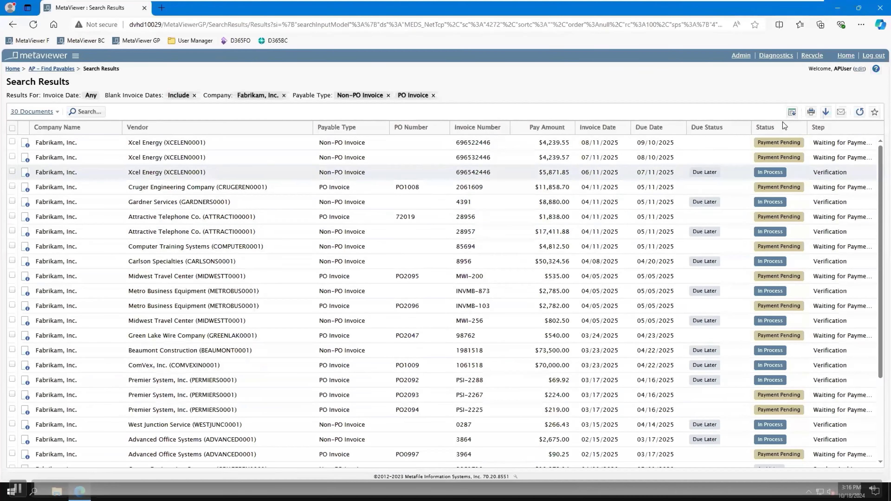
- Examine the CSV export and document download options for the search results, and cancel without downloading anything
click(792, 112)
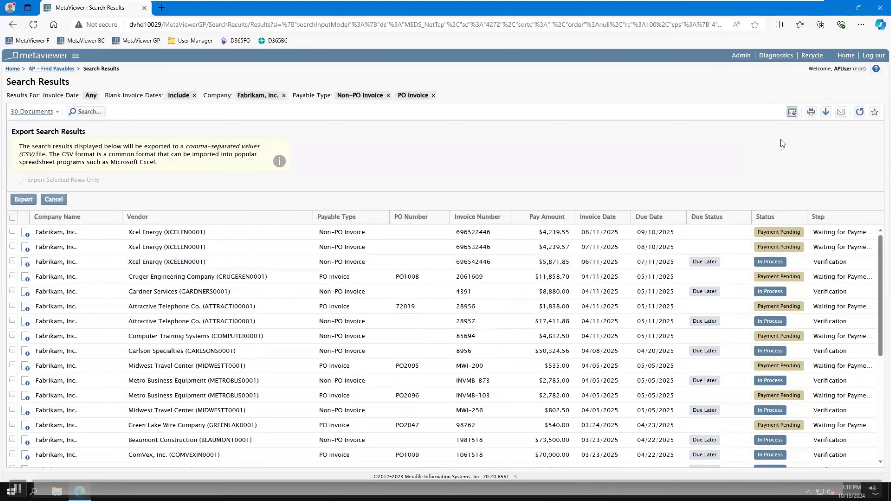
click(825, 112)
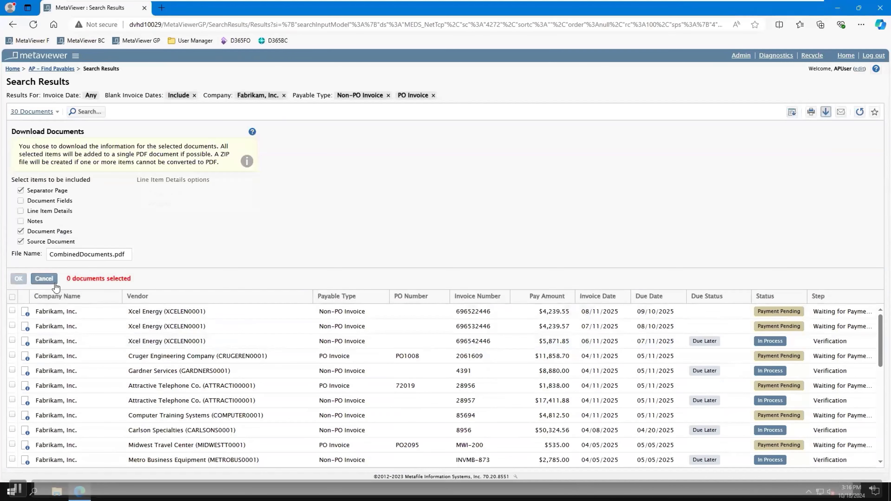
click(44, 279)
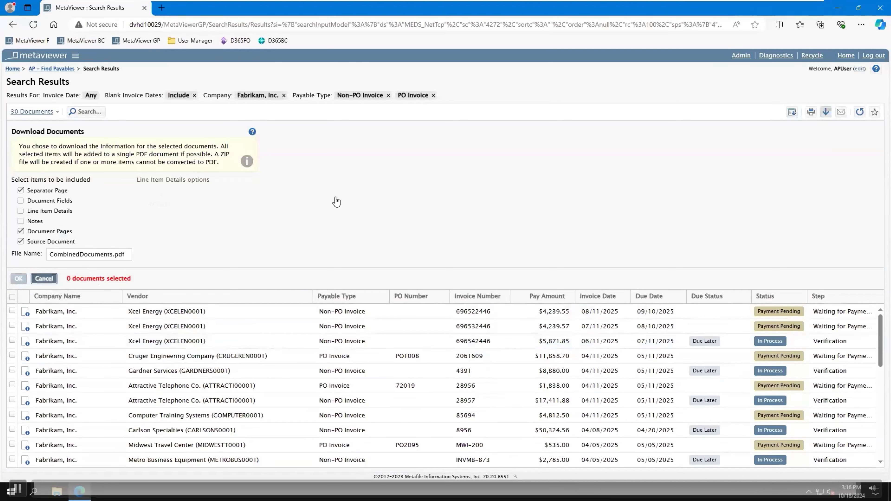
mouse_move(801, 10)
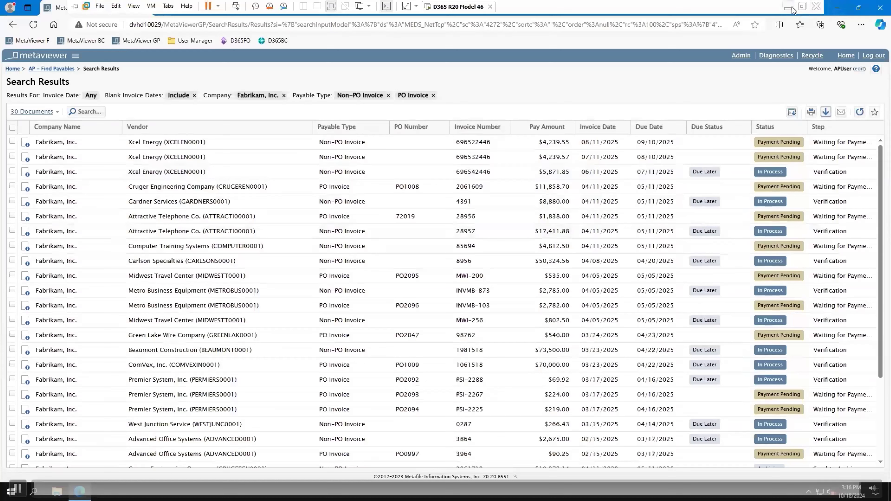